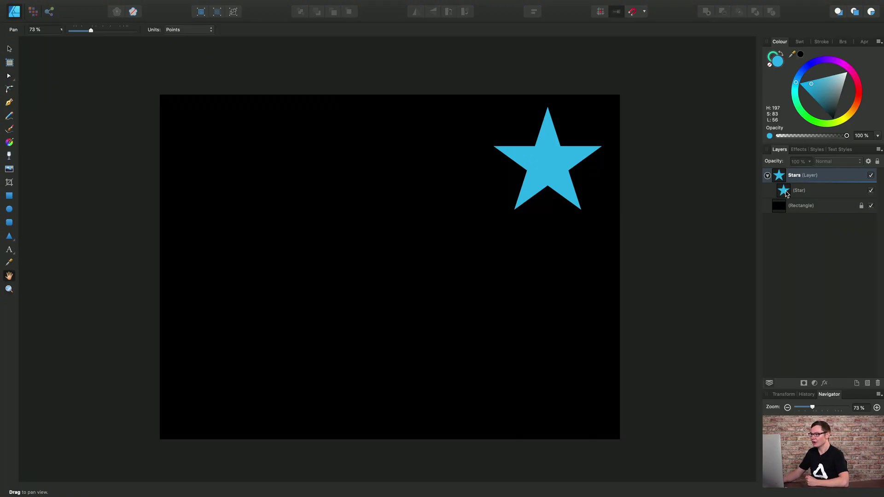
# Step: Select the blue star layer in the Layers panel
pyautogui.click(773, 188)
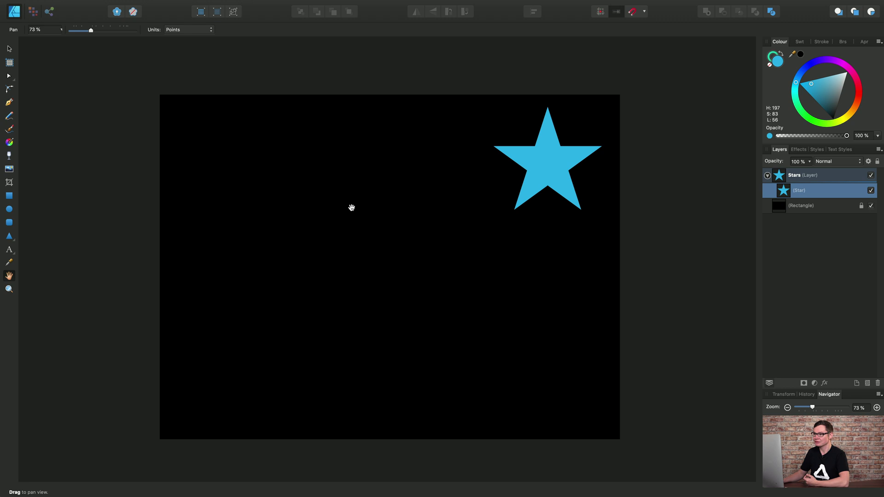
# Step: Copy the blue star and paste an identical star in place over the original
pyautogui.moveTo(235, 2)
pyautogui.click(128, 6)
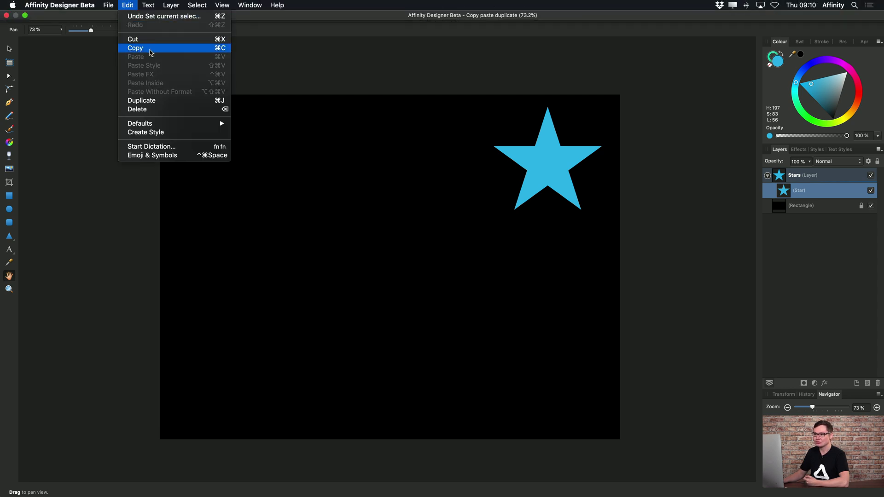
pyautogui.click(151, 48)
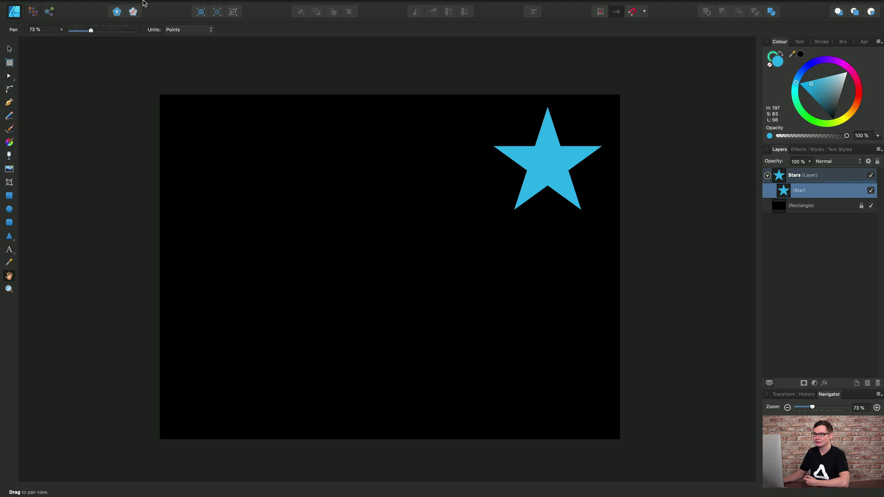
pyautogui.click(129, 5)
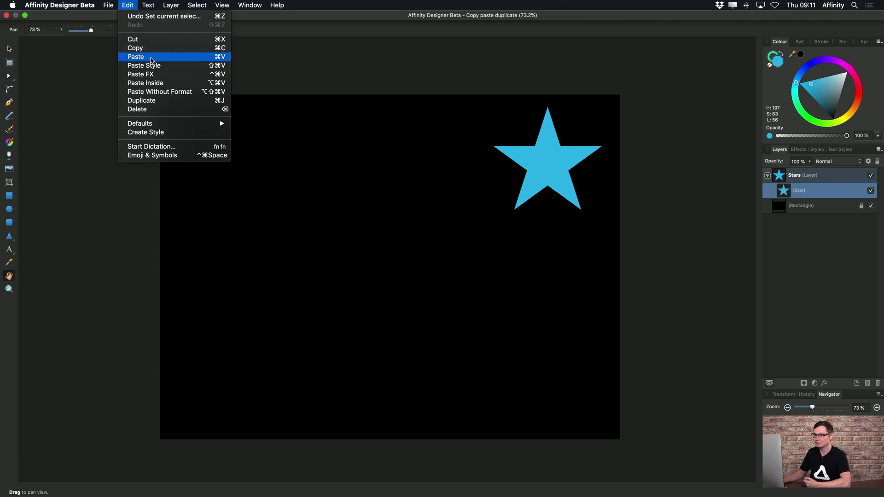
pyautogui.click(152, 57)
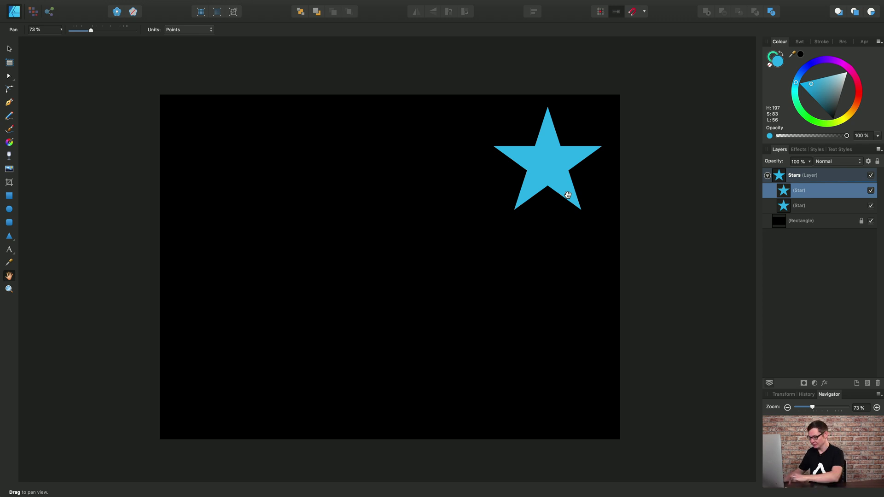
pyautogui.press('Delete')
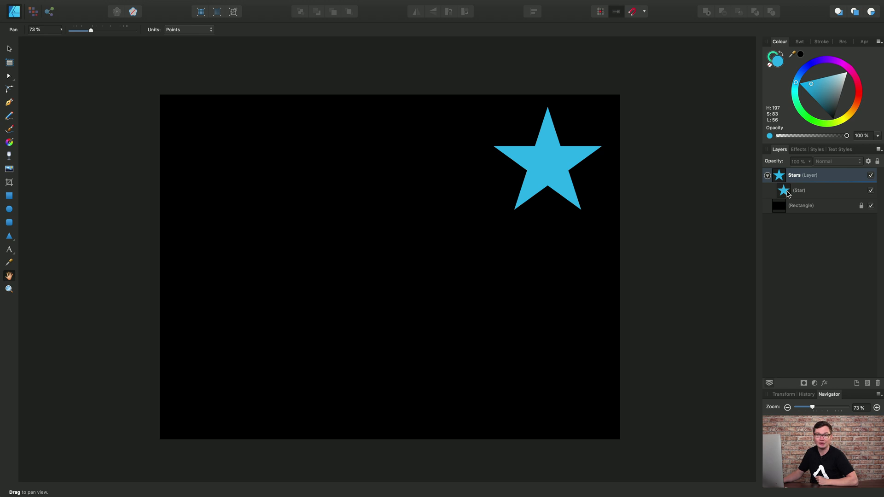
pyautogui.click(788, 193)
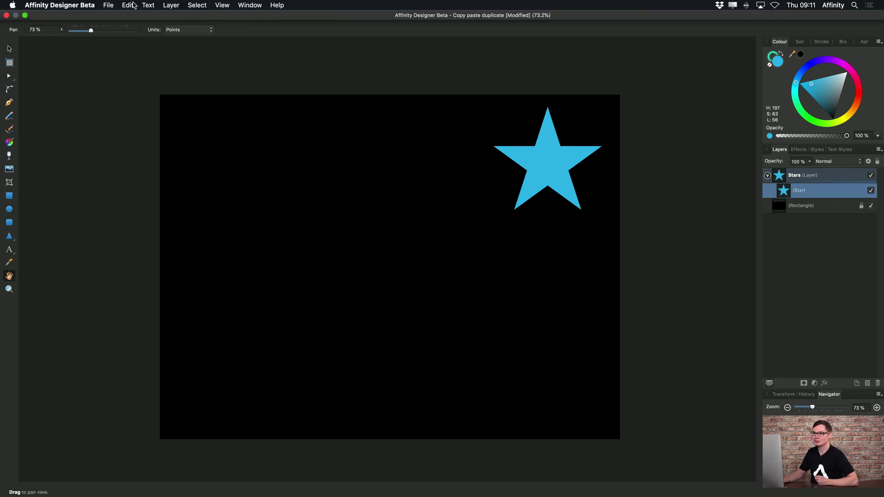
pyautogui.click(129, 5)
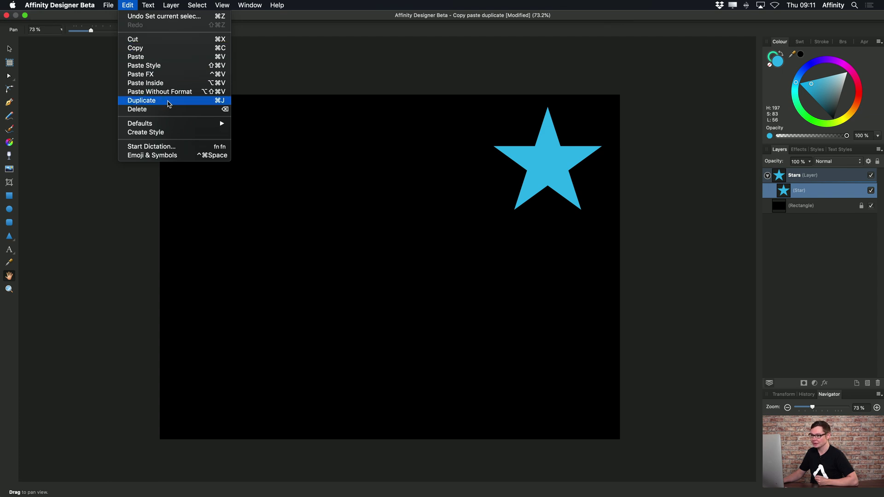
pyautogui.click(168, 102)
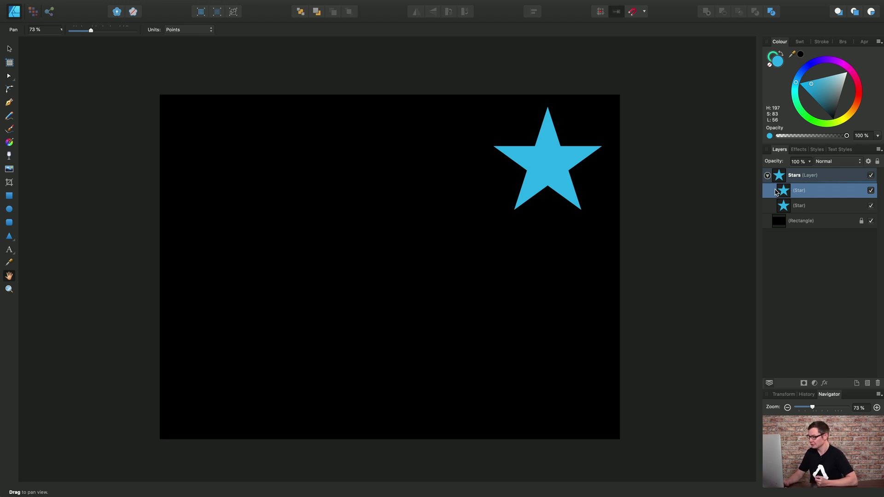
# Step: Delete the pasted duplicate, then clone the star down-left with the Move Tool and delete that clone
pyautogui.press('Delete')
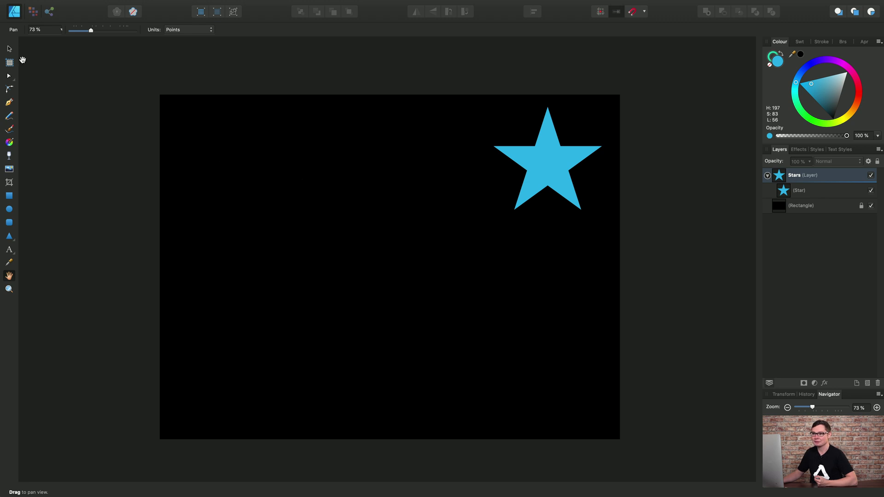
pyautogui.click(9, 50)
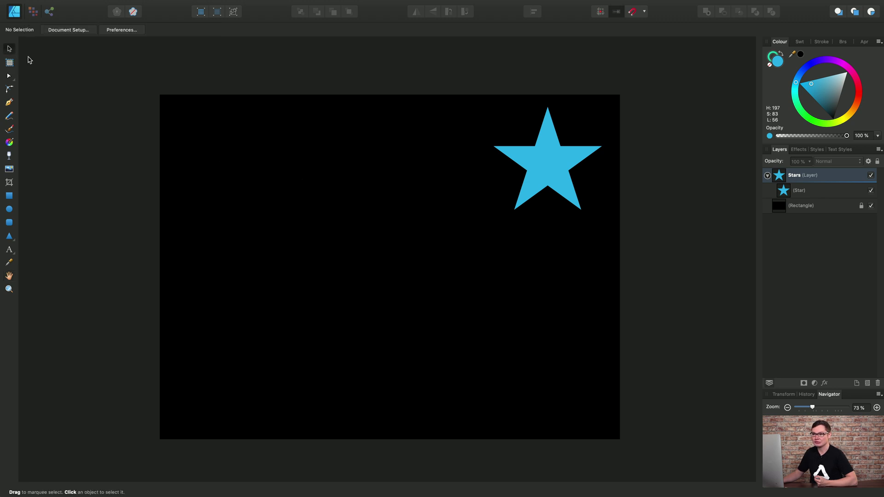
pyautogui.click(563, 164)
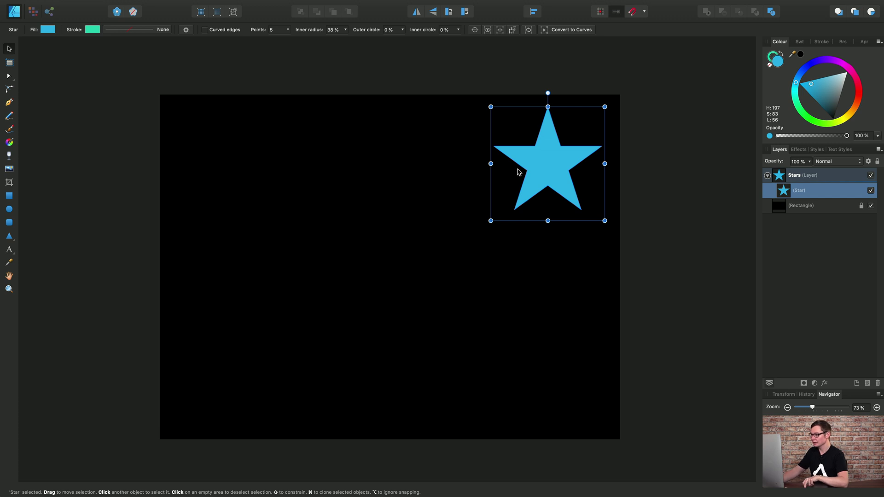
pyautogui.moveTo(563, 159)
pyautogui.mouseDown()
pyautogui.moveTo(429, 244)
pyautogui.moveTo(528, 150)
pyautogui.moveTo(460, 216)
pyautogui.moveTo(499, 151)
pyautogui.moveTo(499, 177)
pyautogui.moveTo(449, 206)
pyautogui.moveTo(464, 202)
pyautogui.mouseUp()
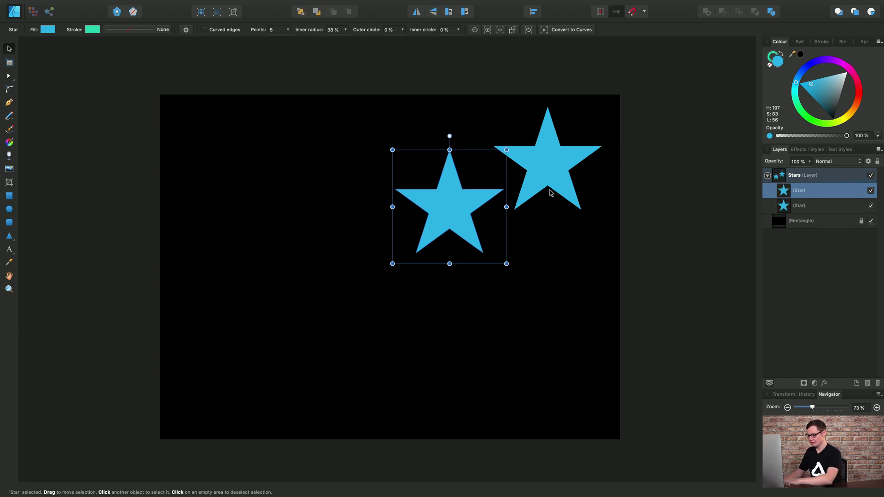
pyautogui.press('Delete')
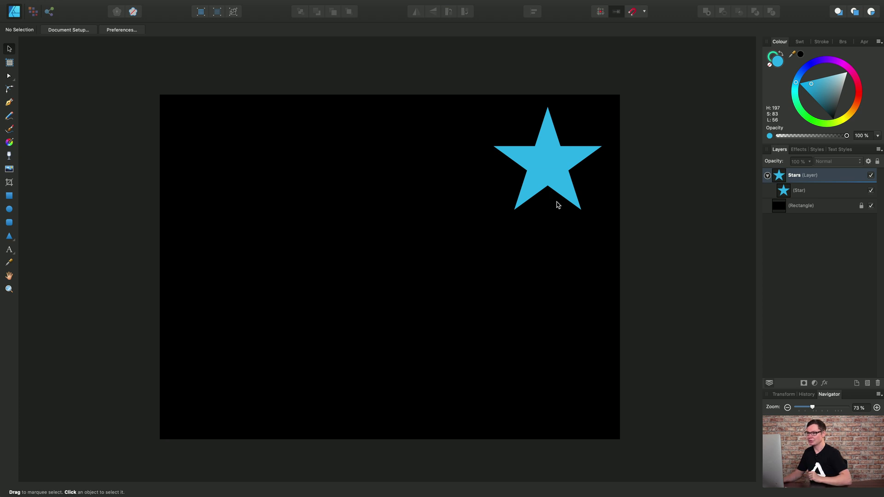
pyautogui.click(546, 167)
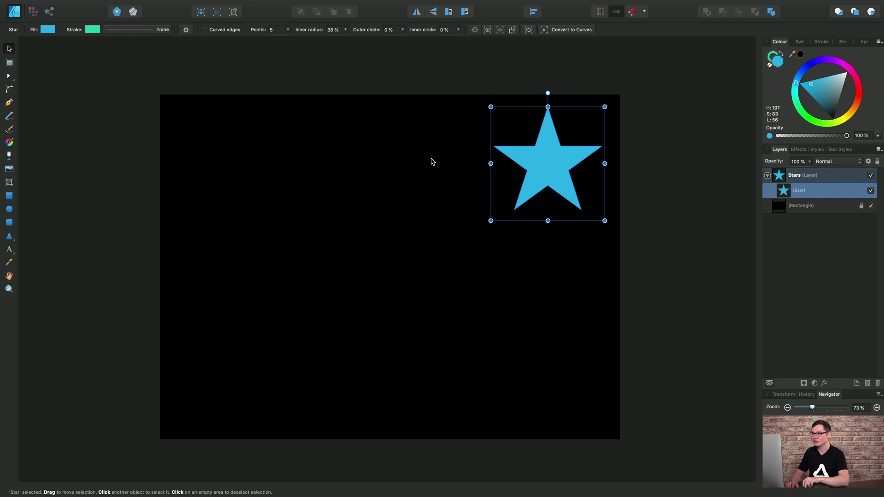
pyautogui.press('super+j')
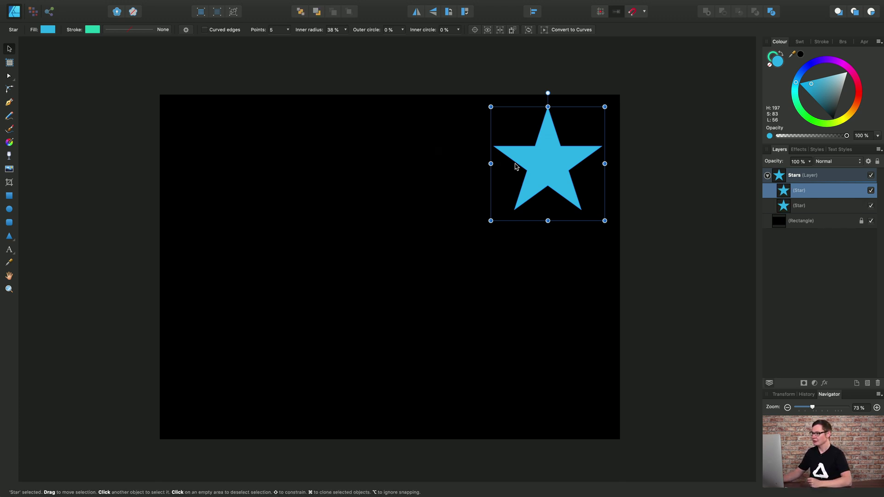
pyautogui.moveTo(560, 158); pyautogui.dragTo(466, 192)
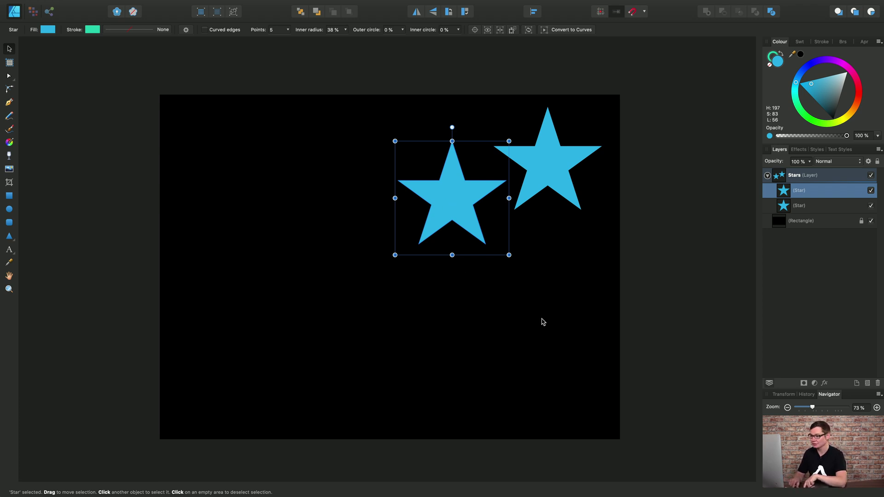
pyautogui.press('super+j')
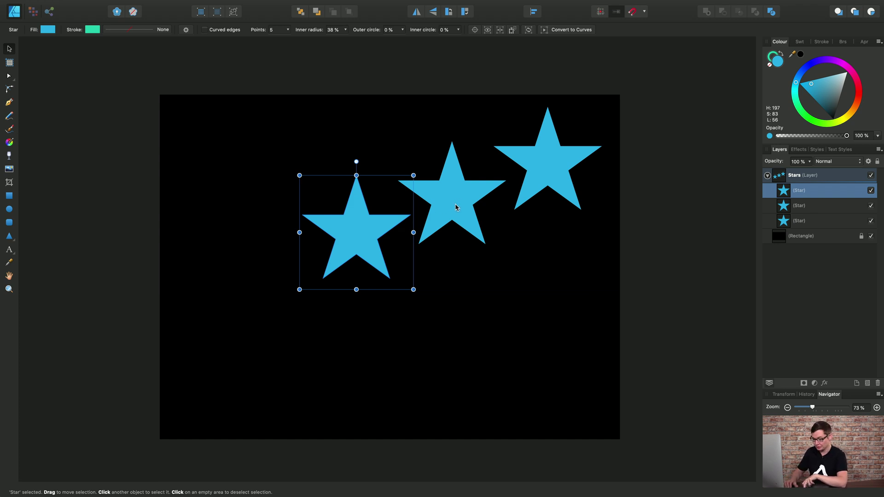
pyautogui.press('super+j')
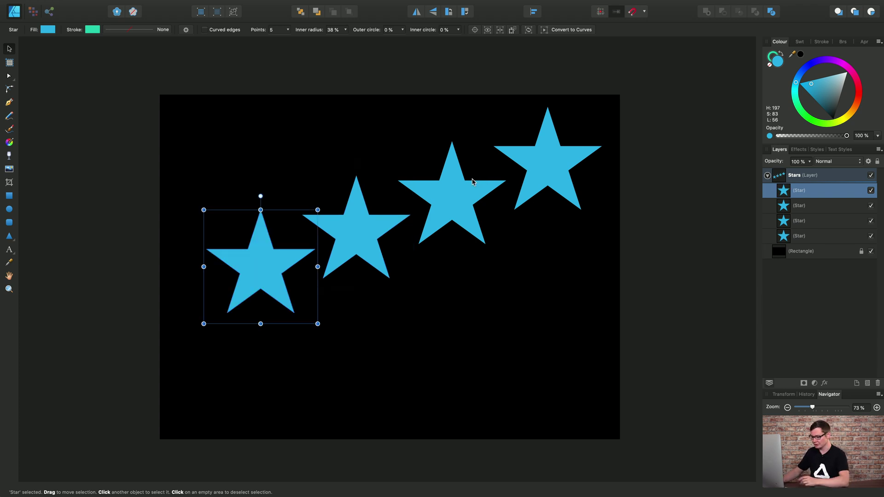
pyautogui.press('Delete')
pyautogui.click(348, 255)
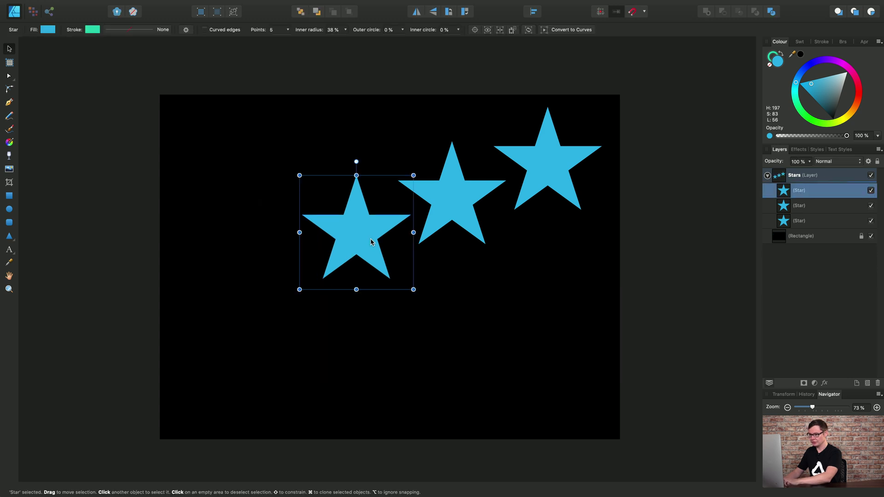
pyautogui.press('Delete')
pyautogui.click(438, 213)
pyautogui.press('Delete')
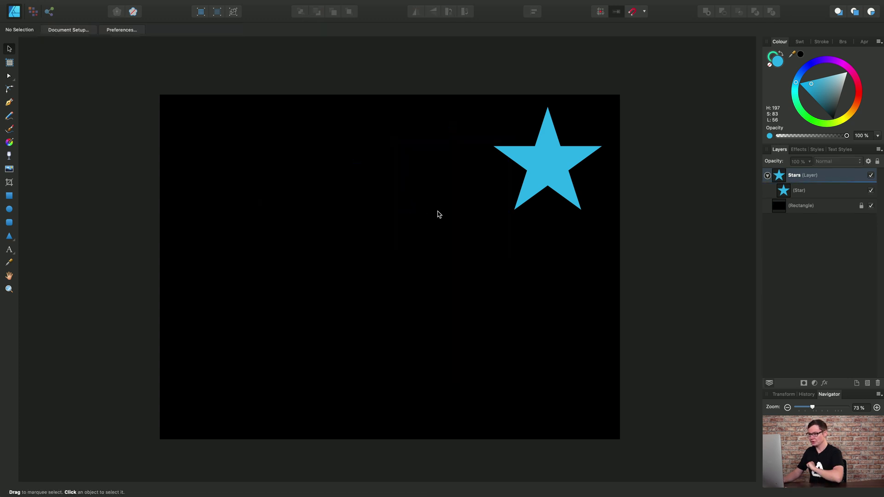
# Step: Duplicate the star with Cmd+J, move it down-left, rotate about 28° counter-clockwise and shrink it
pyautogui.click(548, 181)
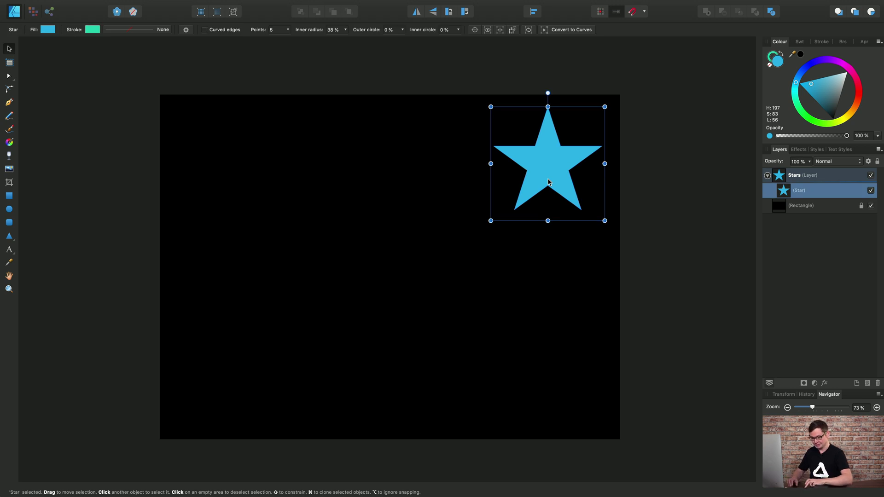
pyautogui.press('super+j')
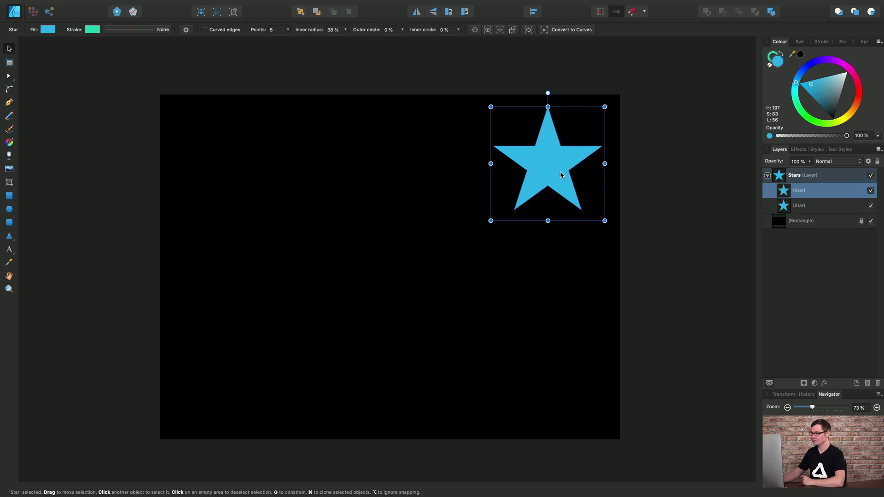
pyautogui.moveTo(552, 166); pyautogui.dragTo(502, 238)
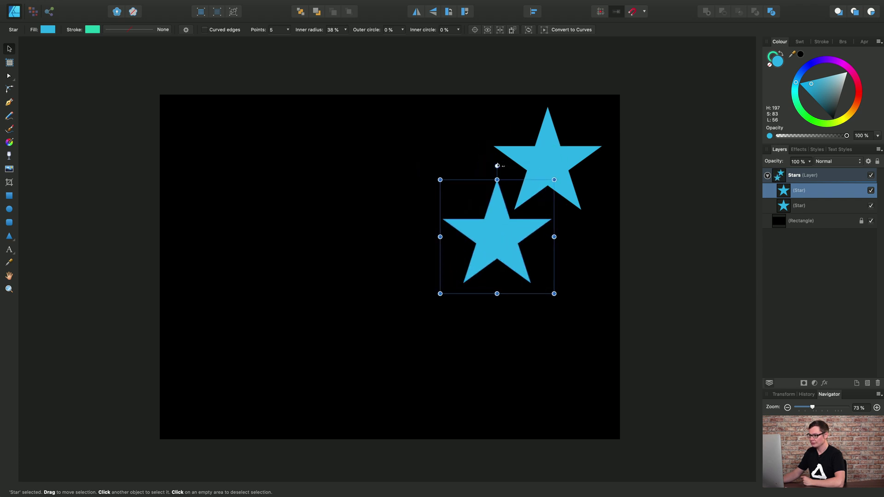
pyautogui.moveTo(496, 165); pyautogui.dragTo(464, 175)
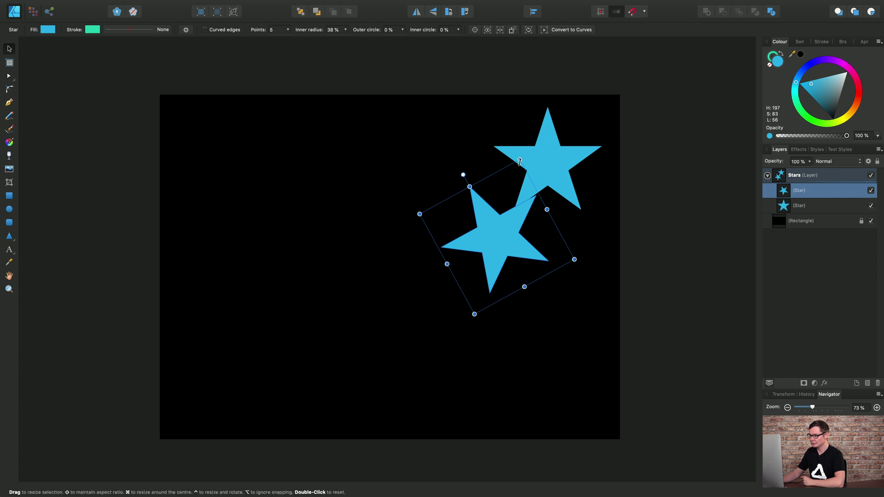
pyautogui.moveTo(520, 160); pyautogui.dragTo(520, 192)
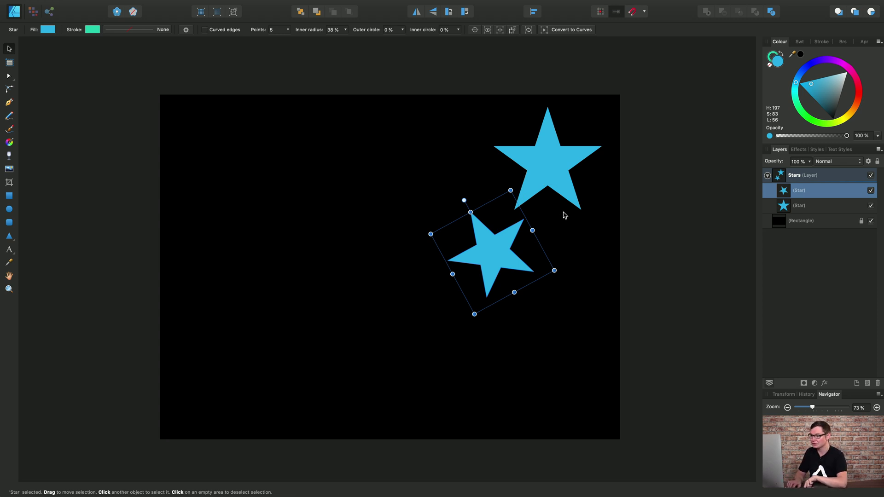
# Step: Power Duplicate twice with Cmd+J for a third and fourth star, then deselect
pyautogui.press('super+j')
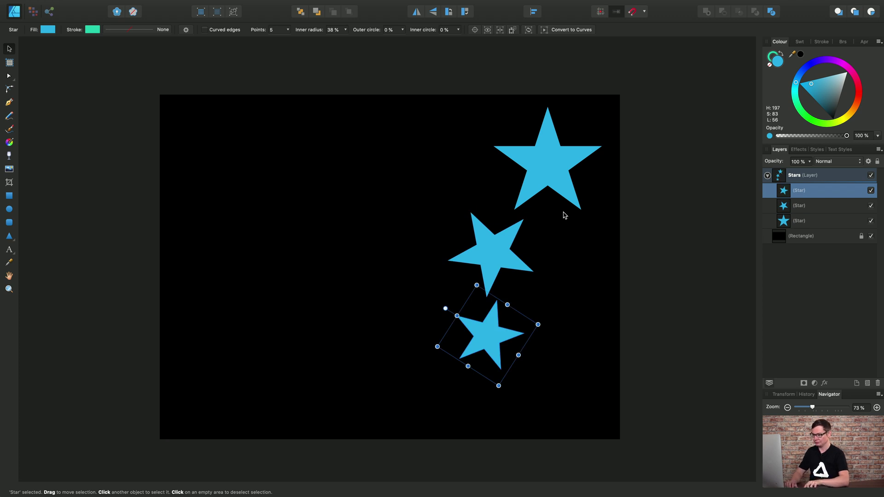
pyautogui.press('super+j')
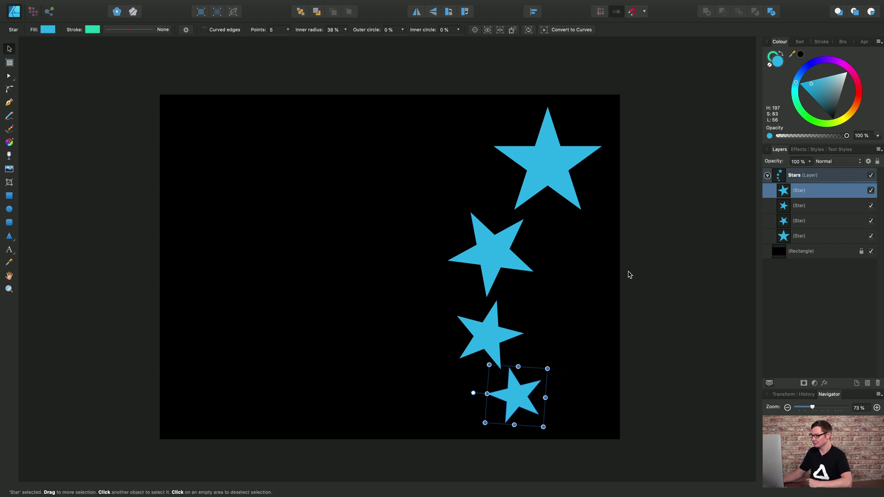
pyautogui.click(665, 225)
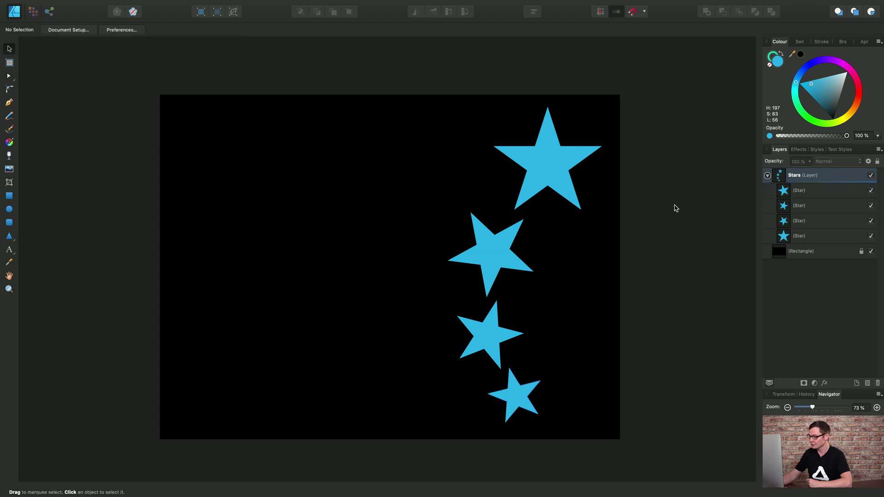